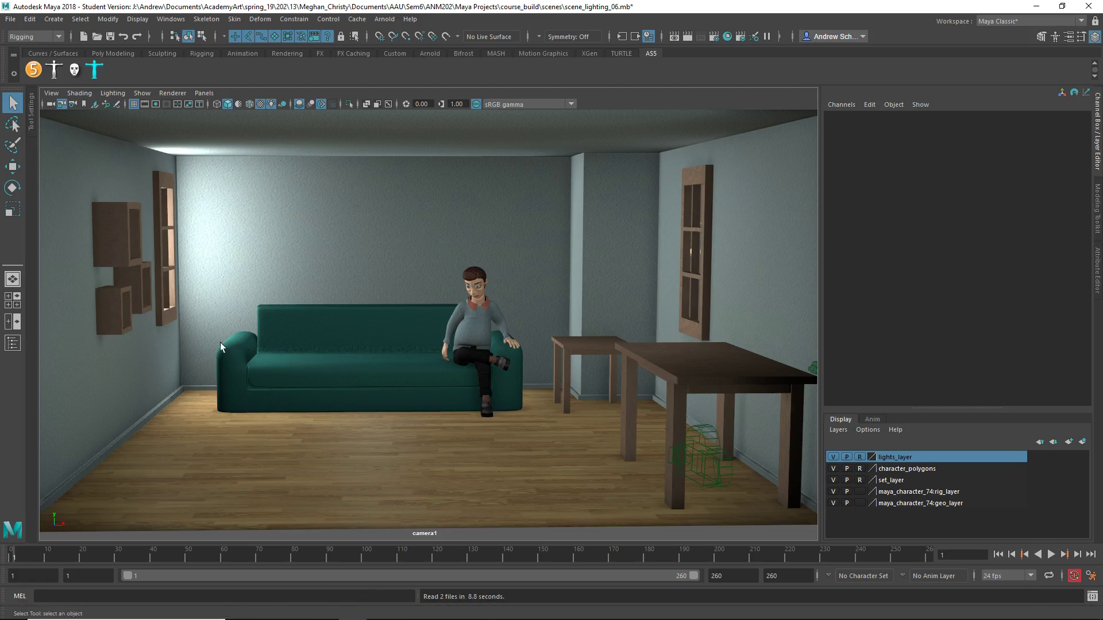
# Show the Outliner and select window_light_R after checking the other lights.
pyautogui.click(10, 346)
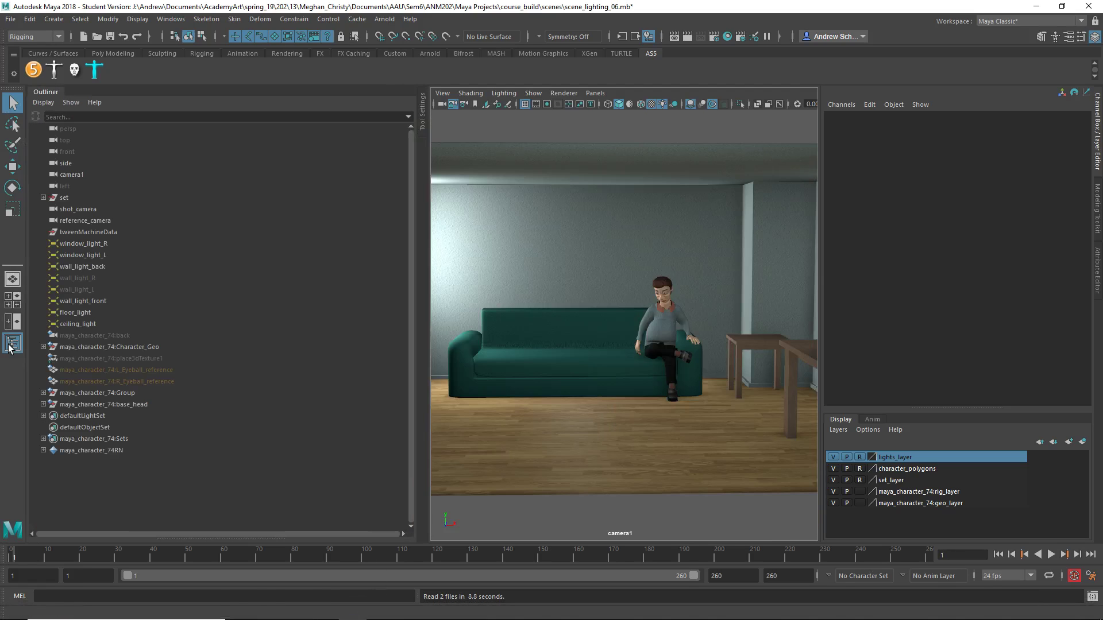
pyautogui.click(85, 244)
pyautogui.click(87, 255)
pyautogui.click(87, 266)
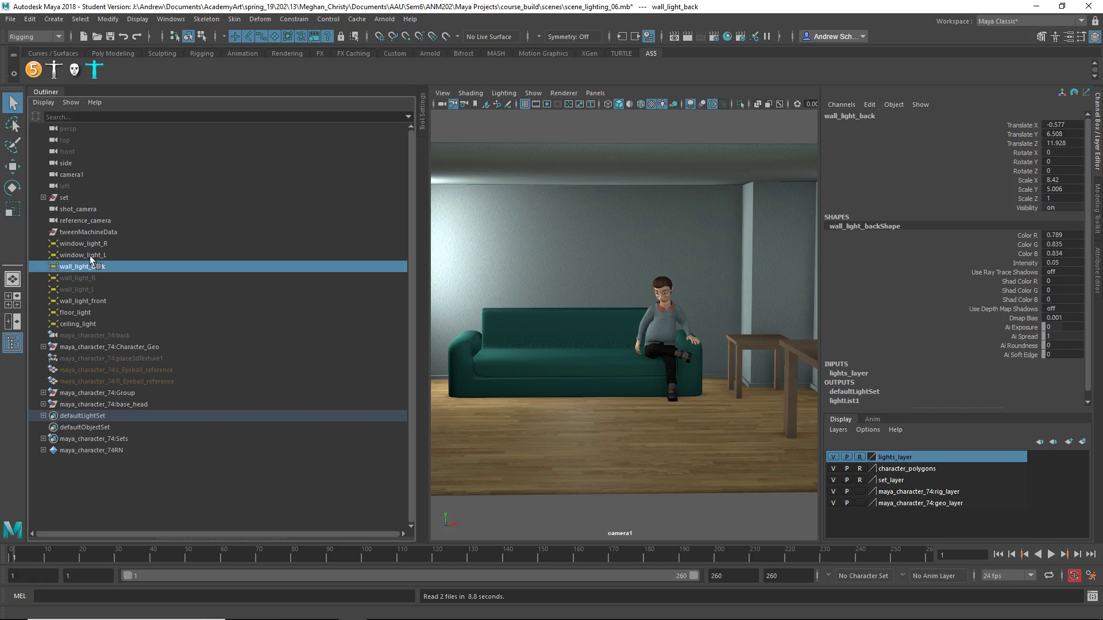
pyautogui.click(90, 256)
pyautogui.click(90, 244)
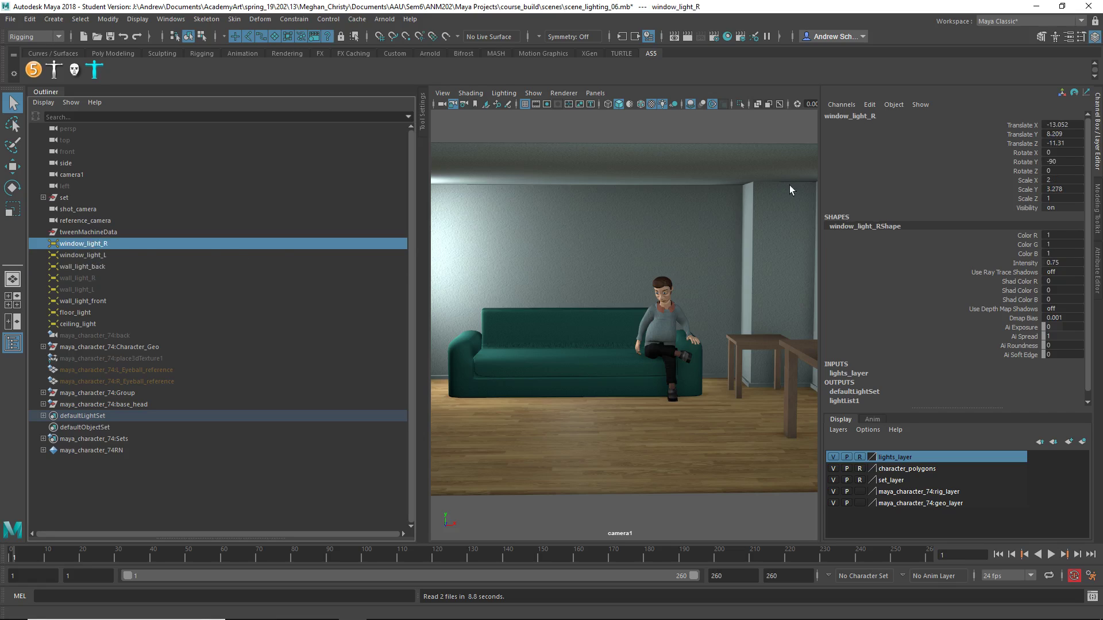
# Set window_light_R's Visibility to 0 in the Channel Box.
pyautogui.doubleClick(1058, 207)
pyautogui.write('0')
pyautogui.press('Return')
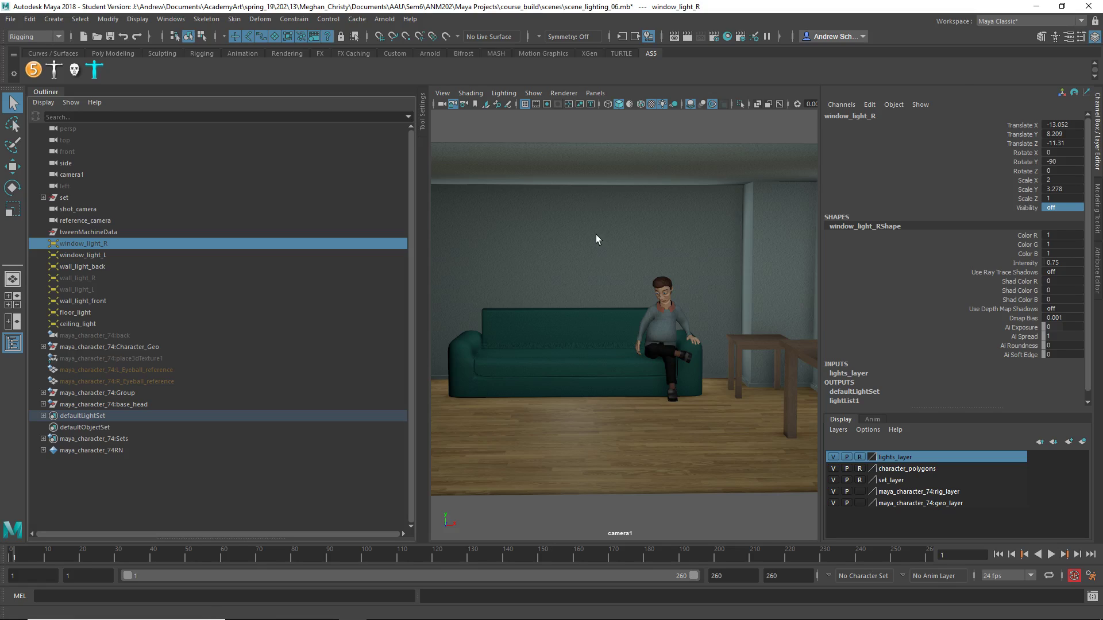
# Set Use Depth Map Shadows to 1 for window_light_R, leaving Visibility at 0.
pyautogui.doubleClick(1063, 309)
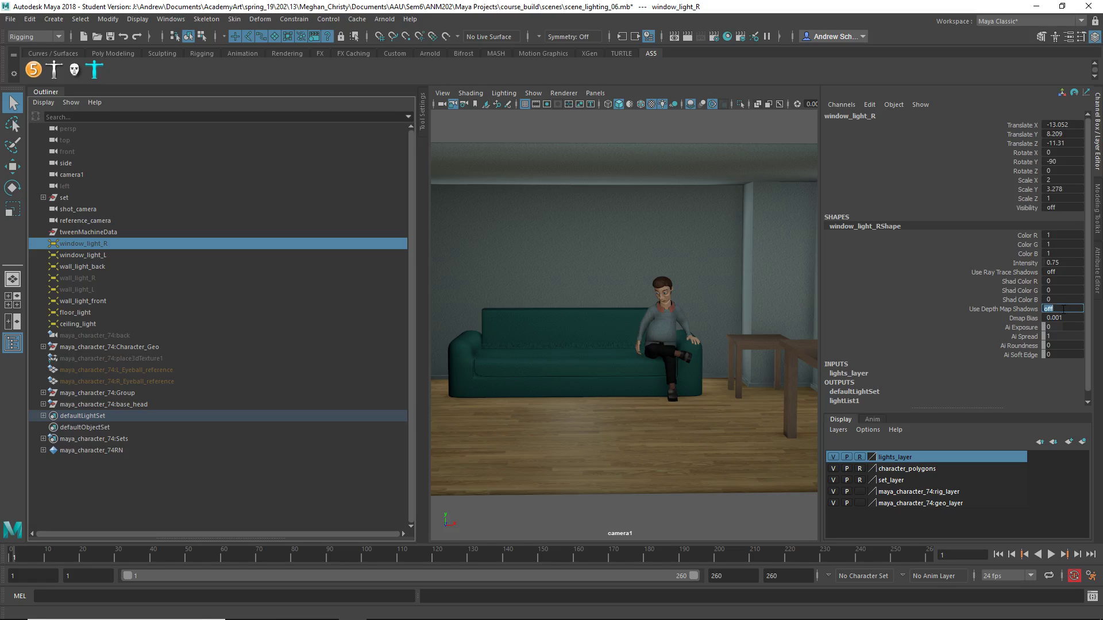
pyautogui.press('Return')
pyautogui.doubleClick(1064, 208)
pyautogui.press('Return')
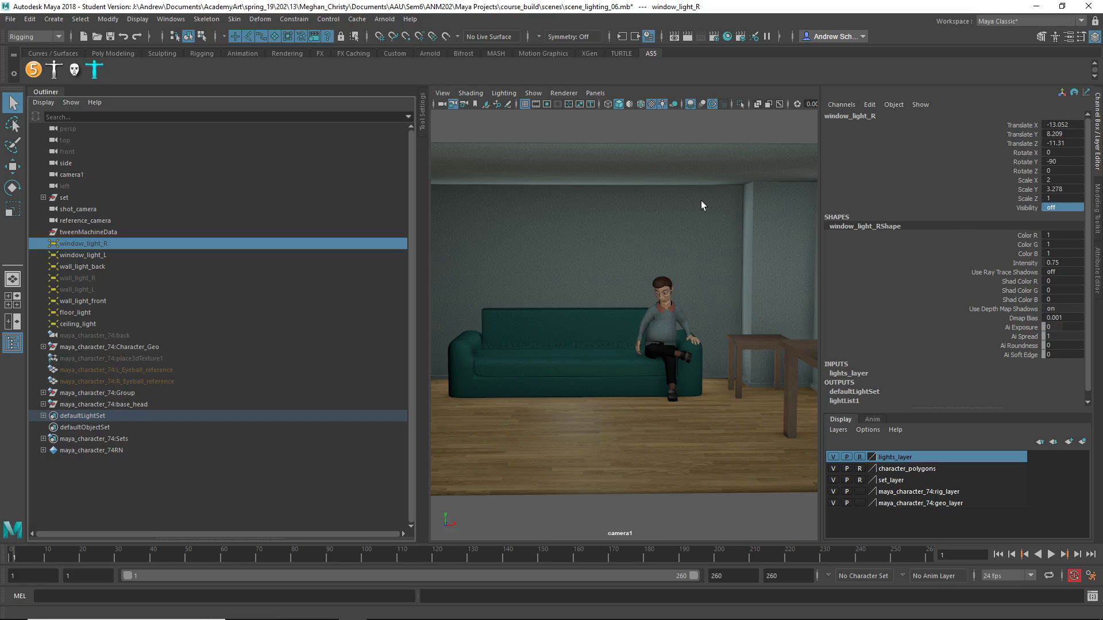
# Set the viewport to look through camera1 via Panels > Perspective.
pyautogui.click(594, 93)
pyautogui.moveTo(605, 105)
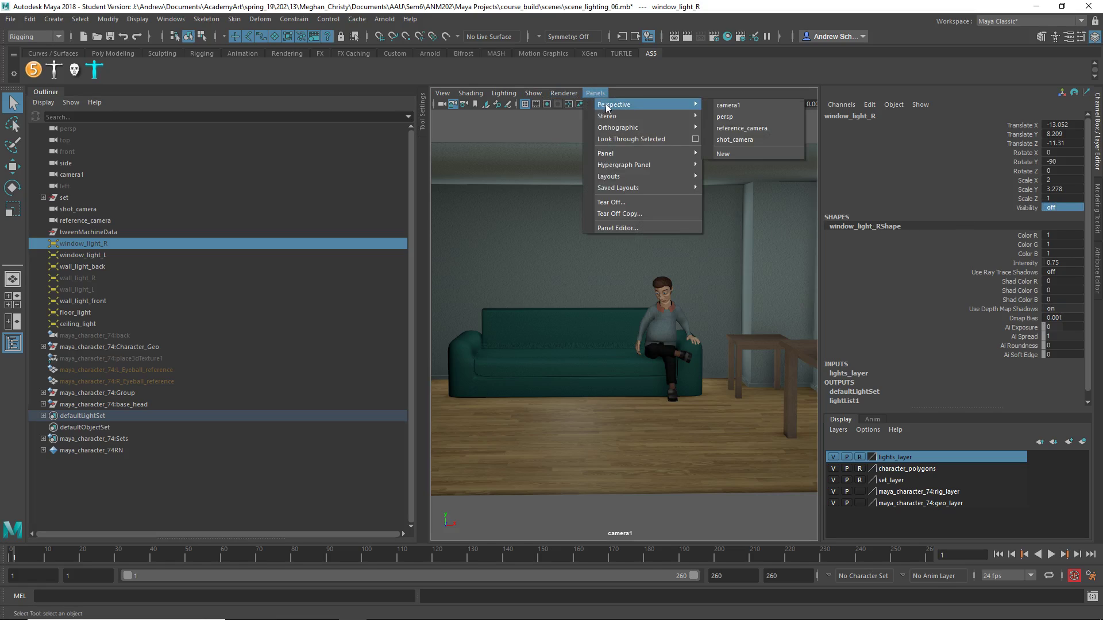
pyautogui.click(719, 106)
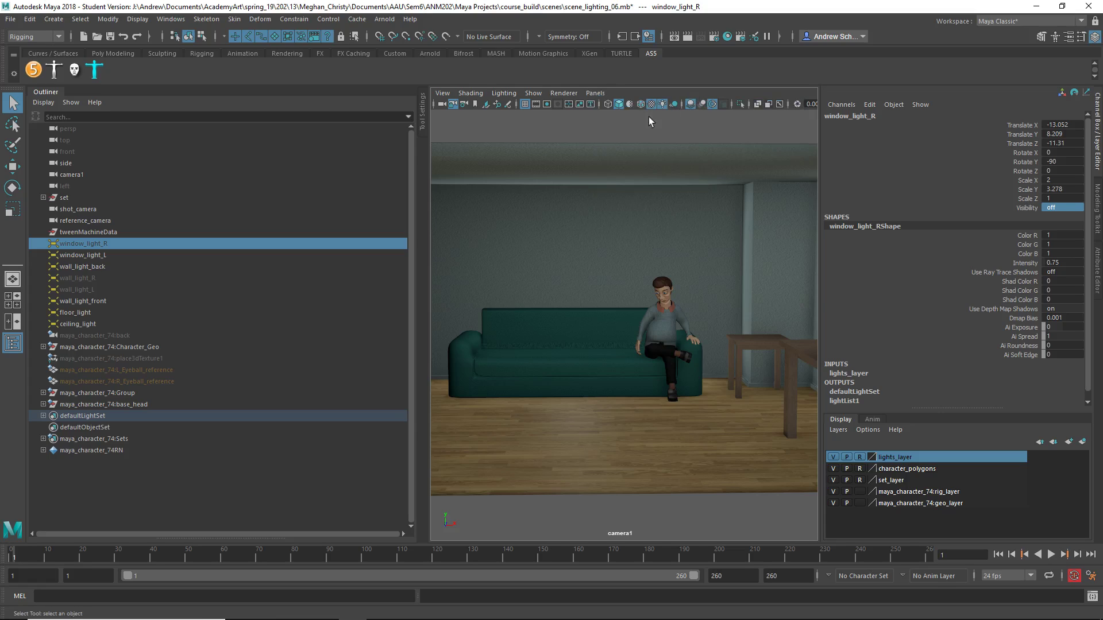
# Hide the Outliner, maximize the camera1 view, and shade it with all scene lights.
pyautogui.click(13, 342)
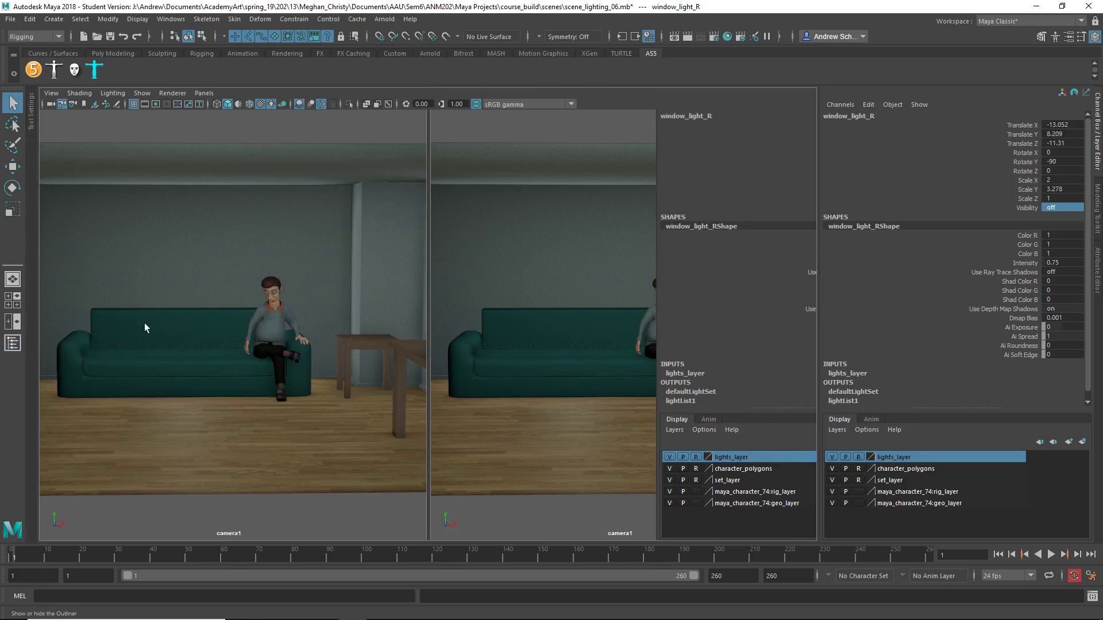
pyautogui.press('space')
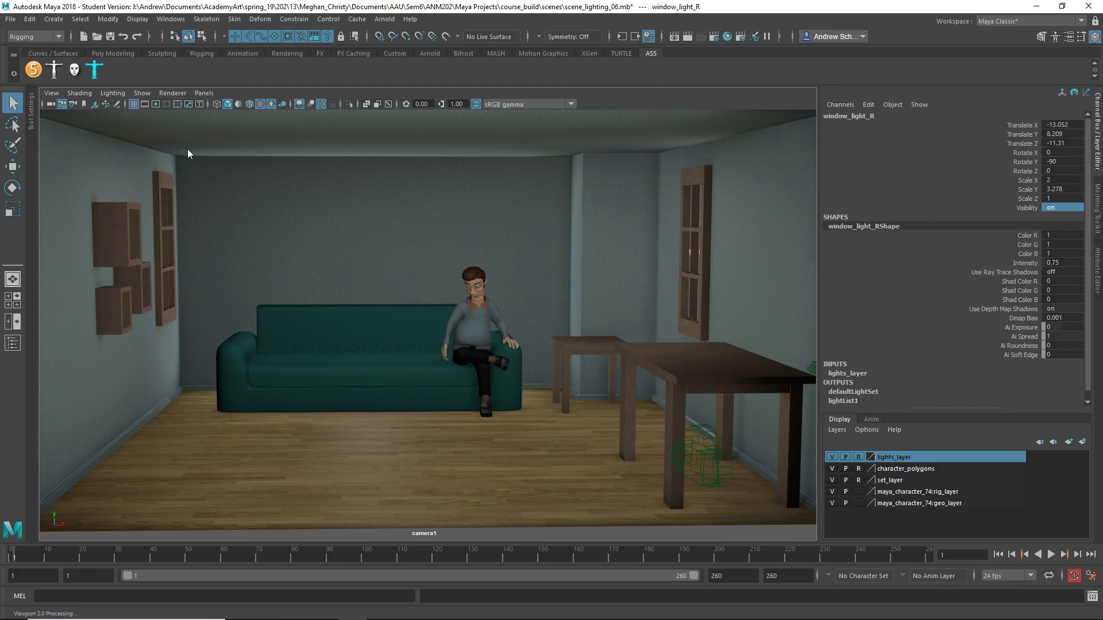
pyautogui.press('7')
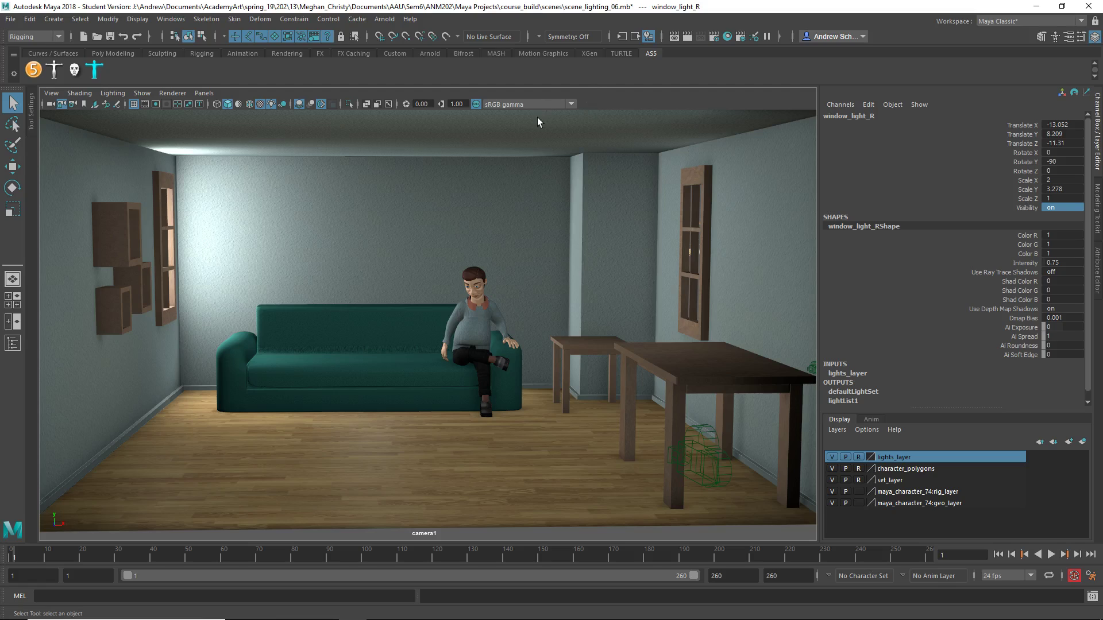
pyautogui.click(535, 144)
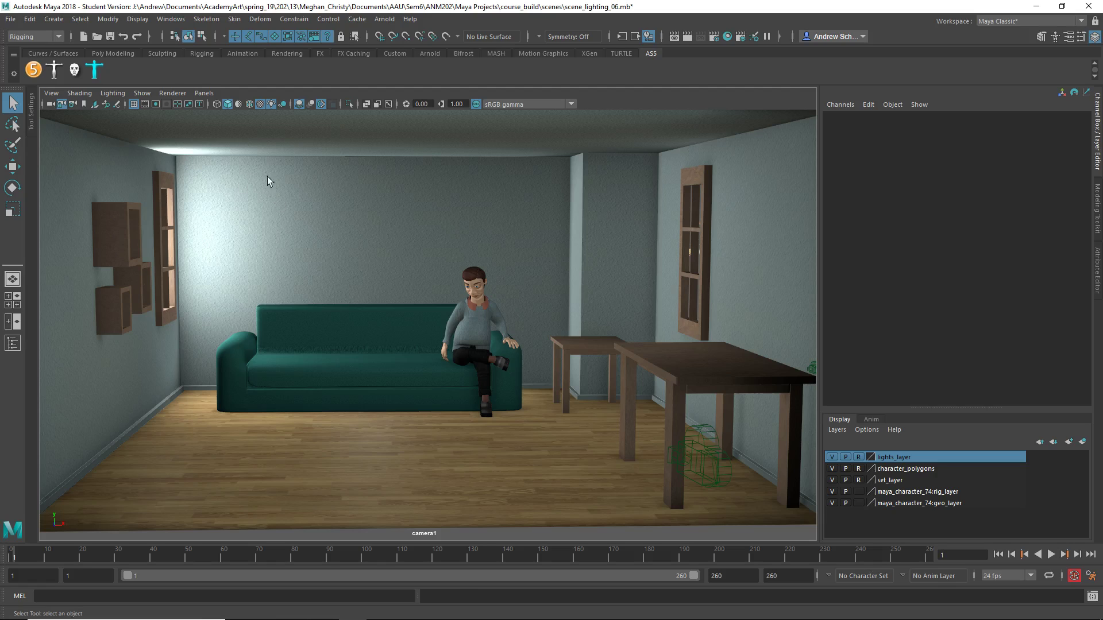
# Reselect window_light_R, rotate it to X -14.77, and raise it to Translate Y 8.601.
pyautogui.hotkey('ctrl', 'z')
pyautogui.press('e')
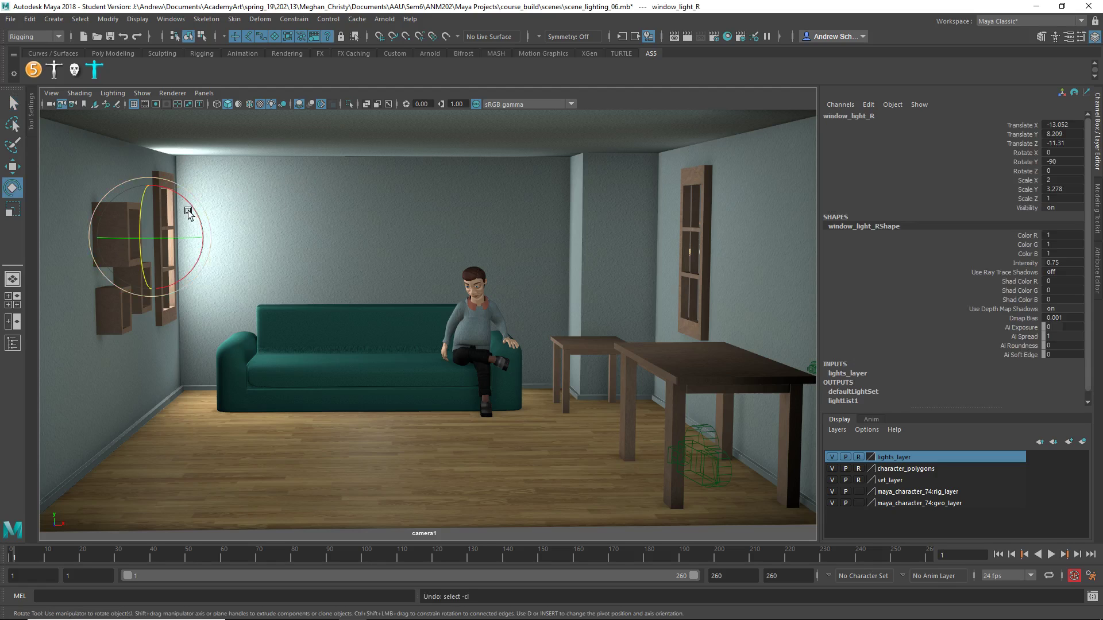
pyautogui.moveTo(195, 208); pyautogui.dragTo(204, 222)
pyautogui.press('w')
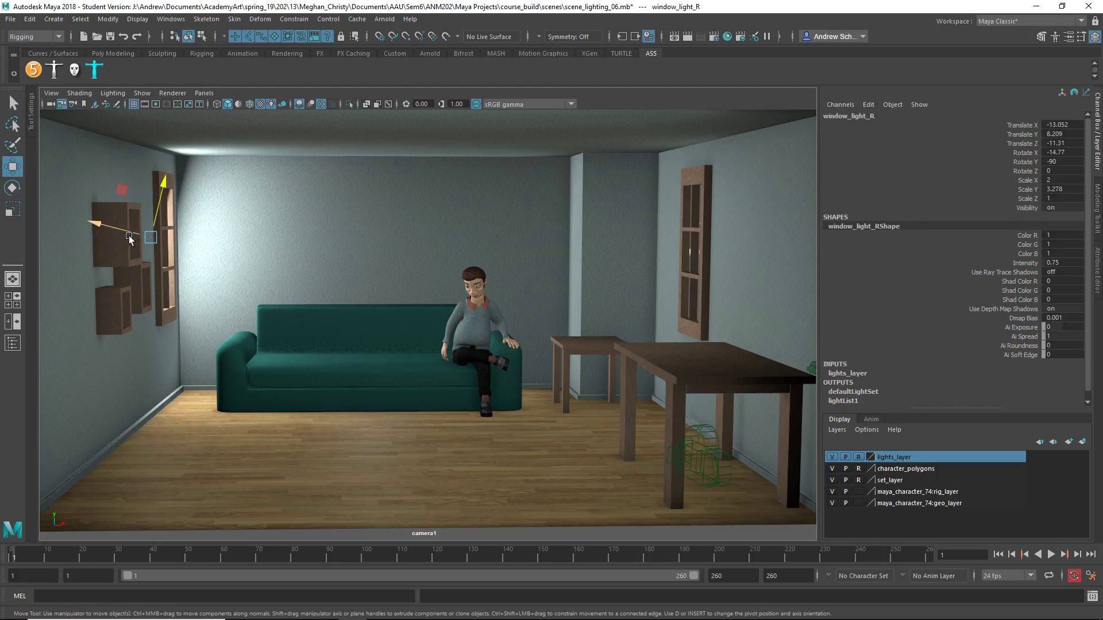
pyautogui.moveTo(110, 229); pyautogui.dragTo(90, 228)
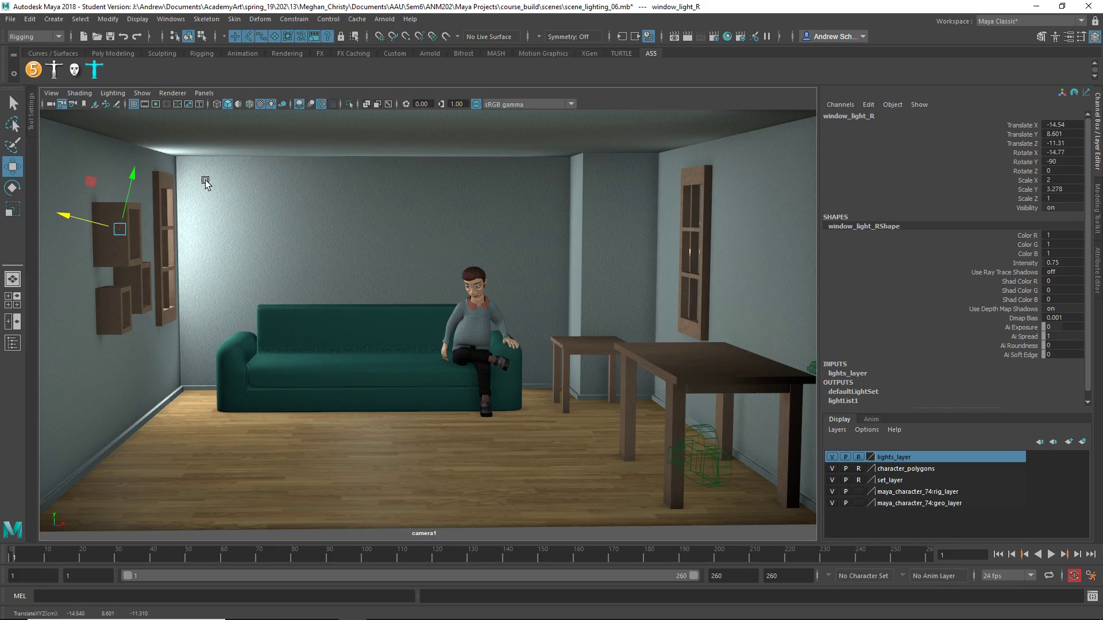
# Deselect the light and view the room from a high persp camera angle.
pyautogui.click(187, 139)
pyautogui.press('space')
pyautogui.moveTo(264, 187); pyautogui.dragTo(270, 215)
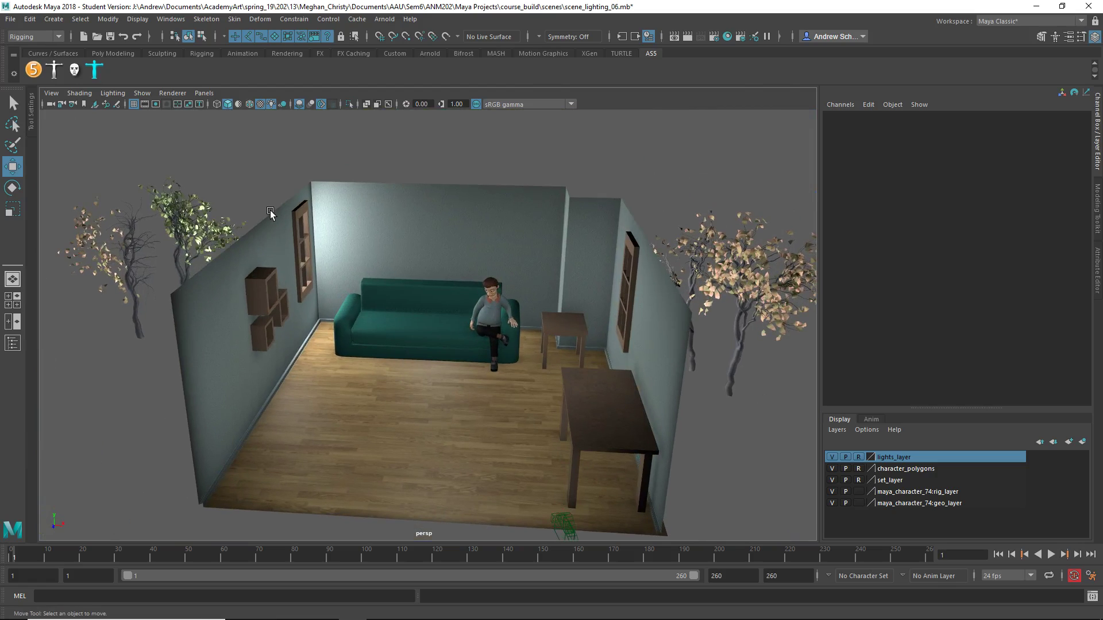
pyautogui.moveTo(270, 207)
pyautogui.keyDown('alt'); pyautogui.mouseDown()
pyautogui.moveTo(373, 212)
pyautogui.moveTo(225, 213)
pyautogui.moveTo(236, 163)
pyautogui.moveTo(260, 190)
pyautogui.mouseUp(); pyautogui.keyUp('alt')
pyautogui.keyDown('alt'); pyautogui.moveTo(261, 190); pyautogui.dragTo(390, 252, button='right'); pyautogui.keyUp('alt')
pyautogui.moveTo(391, 252)
pyautogui.keyDown('alt'); pyautogui.mouseDown()
pyautogui.moveTo(394, 271)
pyautogui.moveTo(406, 270)
pyautogui.moveTo(391, 267)
pyautogui.mouseUp(); pyautogui.keyUp('alt')
pyautogui.keyDown('alt'); pyautogui.moveTo(391, 267); pyautogui.dragTo(227, 271, button='right'); pyautogui.keyUp('alt')
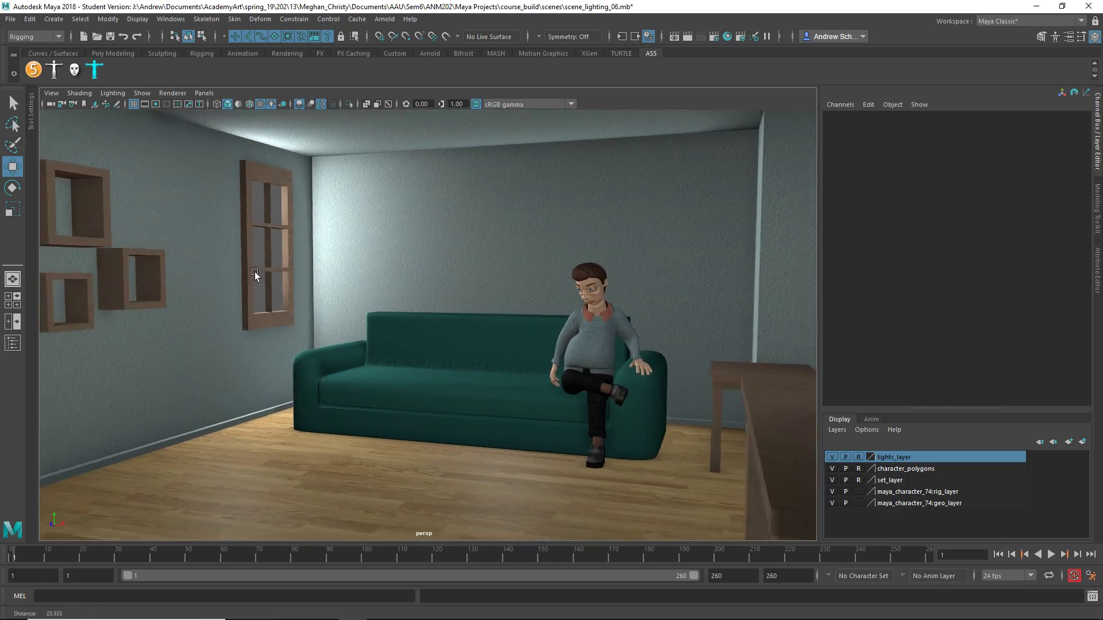
pyautogui.keyDown('alt'); pyautogui.moveTo(227, 271); pyautogui.dragTo(270, 333); pyautogui.keyUp('alt')
pyautogui.keyDown('alt'); pyautogui.moveTo(270, 333); pyautogui.dragTo(170, 303, button='right'); pyautogui.keyUp('alt')
pyautogui.keyDown('alt'); pyautogui.moveTo(170, 304); pyautogui.dragTo(306, 329); pyautogui.keyUp('alt')
pyautogui.keyDown('alt'); pyautogui.moveTo(305, 328); pyautogui.dragTo(591, 335, button='right'); pyautogui.keyUp('alt')
pyautogui.keyDown('alt'); pyautogui.moveTo(592, 335); pyautogui.dragTo(532, 336); pyautogui.keyUp('alt')
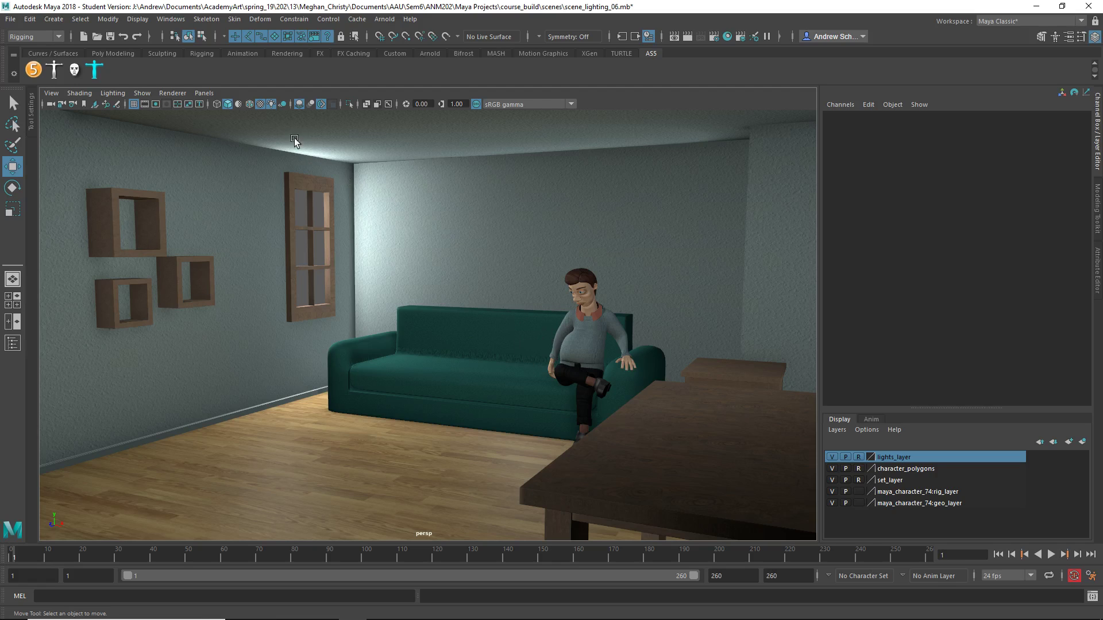
pyautogui.keyDown('alt'); pyautogui.moveTo(365, 264); pyautogui.dragTo(320, 305, button='right'); pyautogui.keyUp('alt')
pyautogui.keyDown('alt'); pyautogui.moveTo(320, 305); pyautogui.dragTo(418, 326); pyautogui.keyUp('alt')
# Select window_light_R in the Outliner and drag it further left and higher.
pyautogui.click(15, 343)
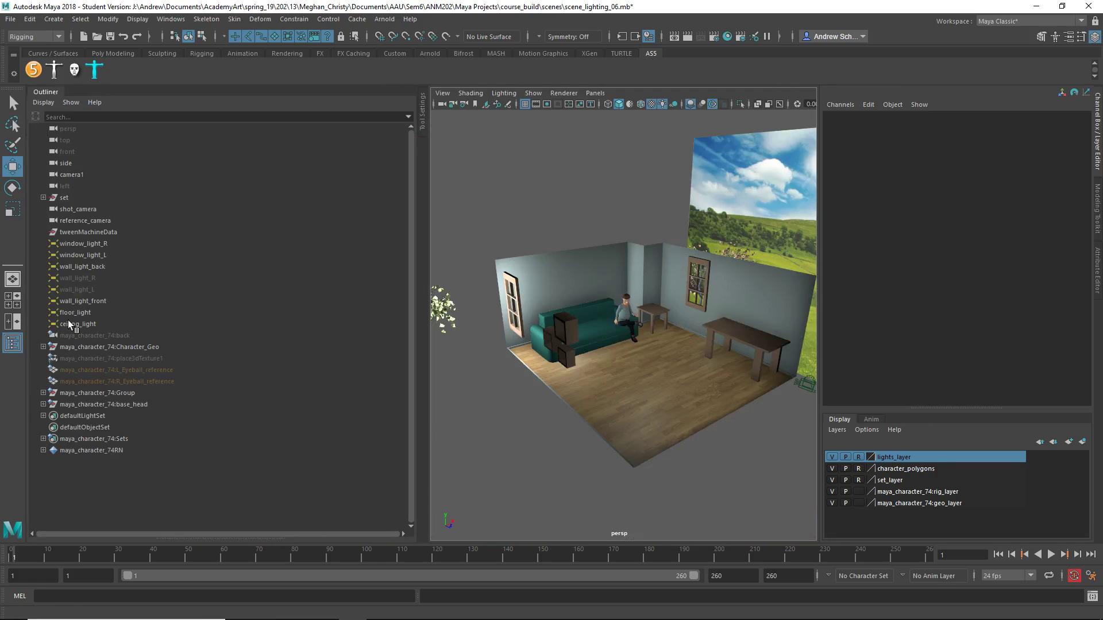
pyautogui.click(91, 244)
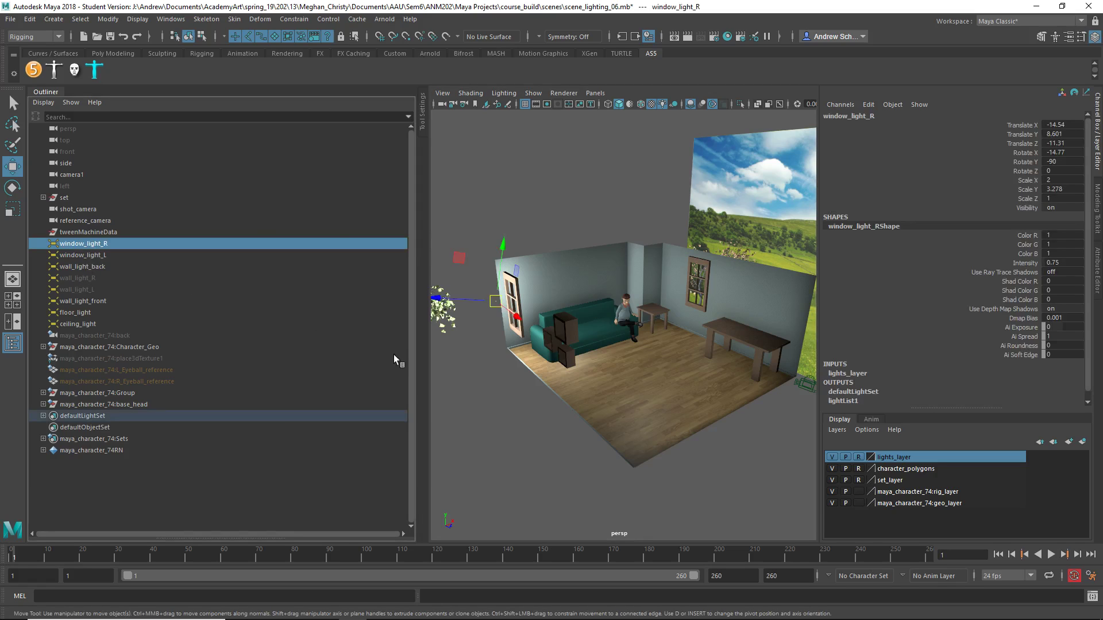
pyautogui.moveTo(440, 299); pyautogui.dragTo(481, 319)
# Place window_light_R higher on the side wall at Translate X -19.257, Y 9.845.
pyautogui.keyDown('alt'); pyautogui.moveTo(480, 320); pyautogui.dragTo(574, 322, button='right'); pyautogui.keyUp('alt')
pyautogui.scroll(-3, 616, 403)
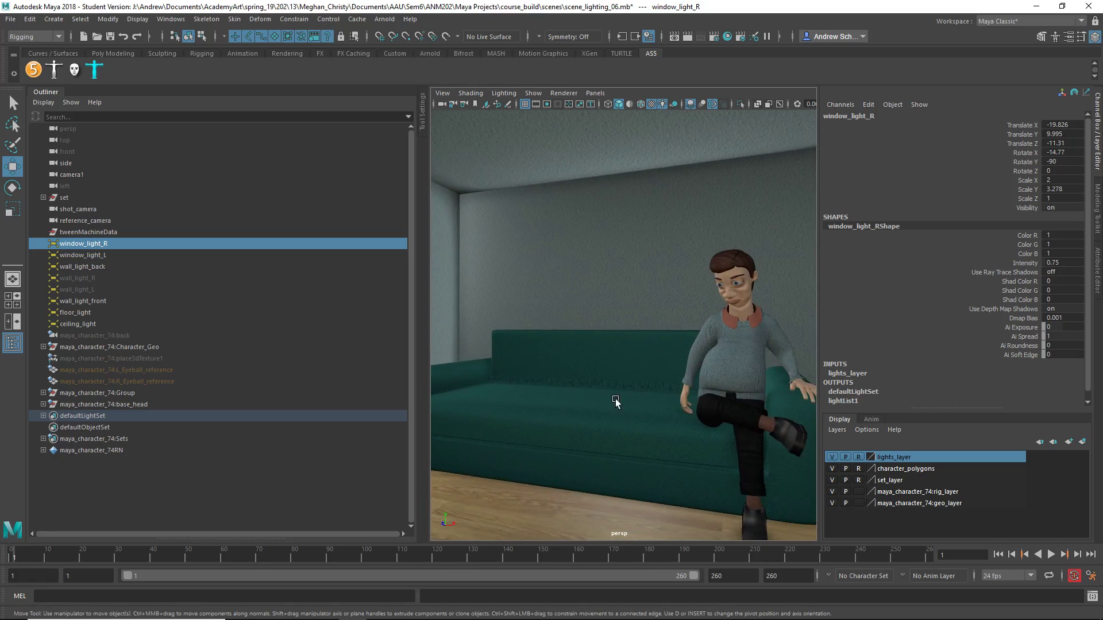
pyautogui.scroll(-5, 448, 401)
pyautogui.keyDown('alt'); pyautogui.moveTo(442, 380); pyautogui.dragTo(570, 390); pyautogui.keyUp('alt')
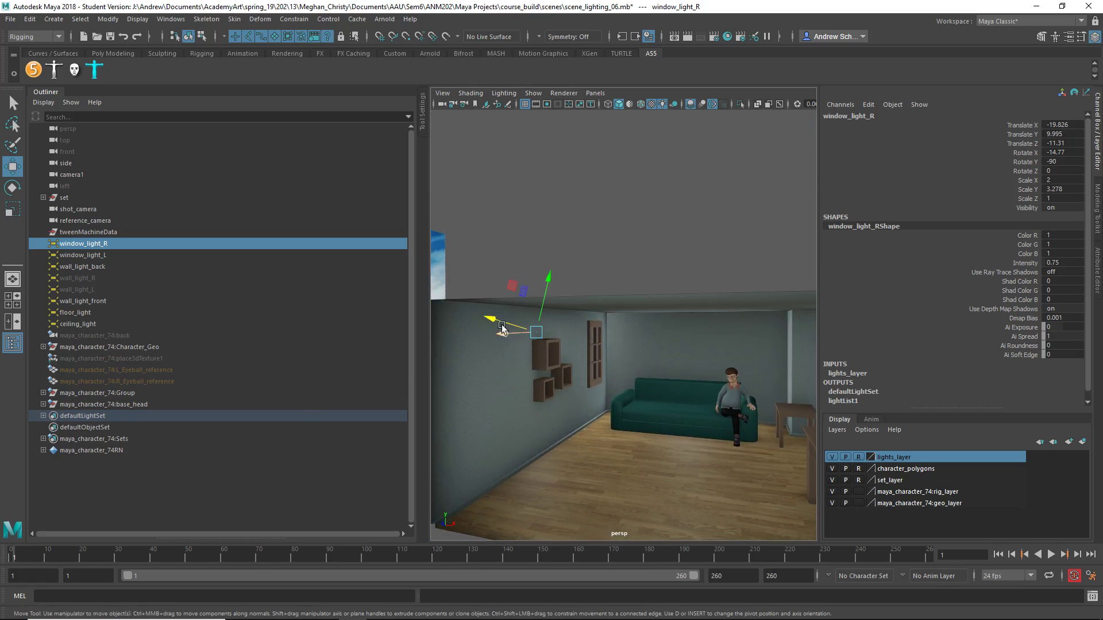
pyautogui.moveTo(501, 326); pyautogui.dragTo(575, 324)
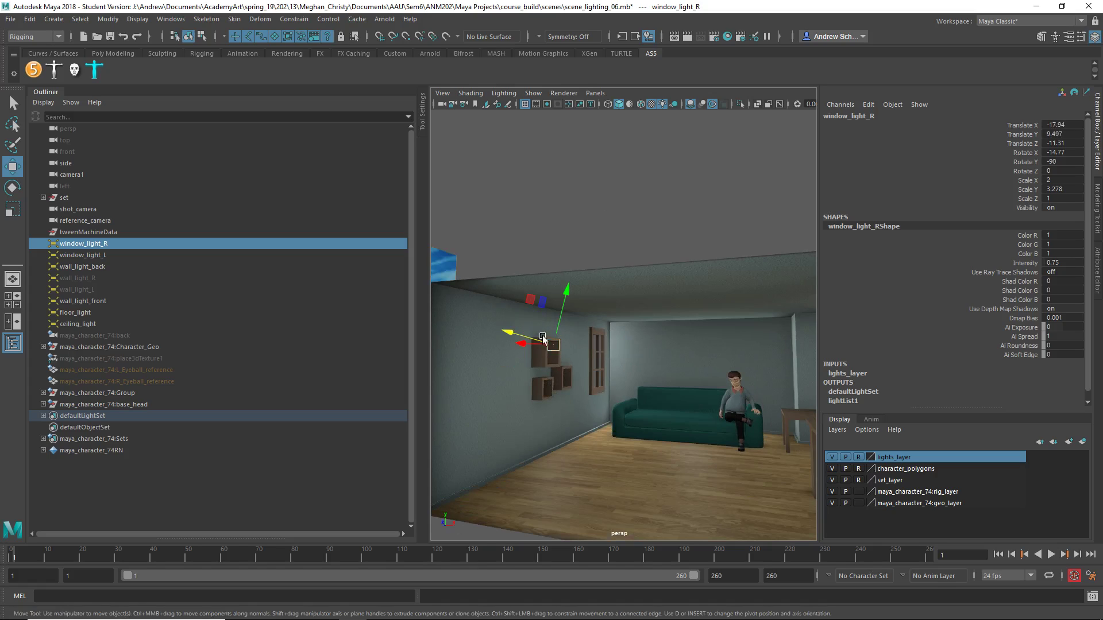
pyautogui.moveTo(540, 339); pyautogui.dragTo(526, 338)
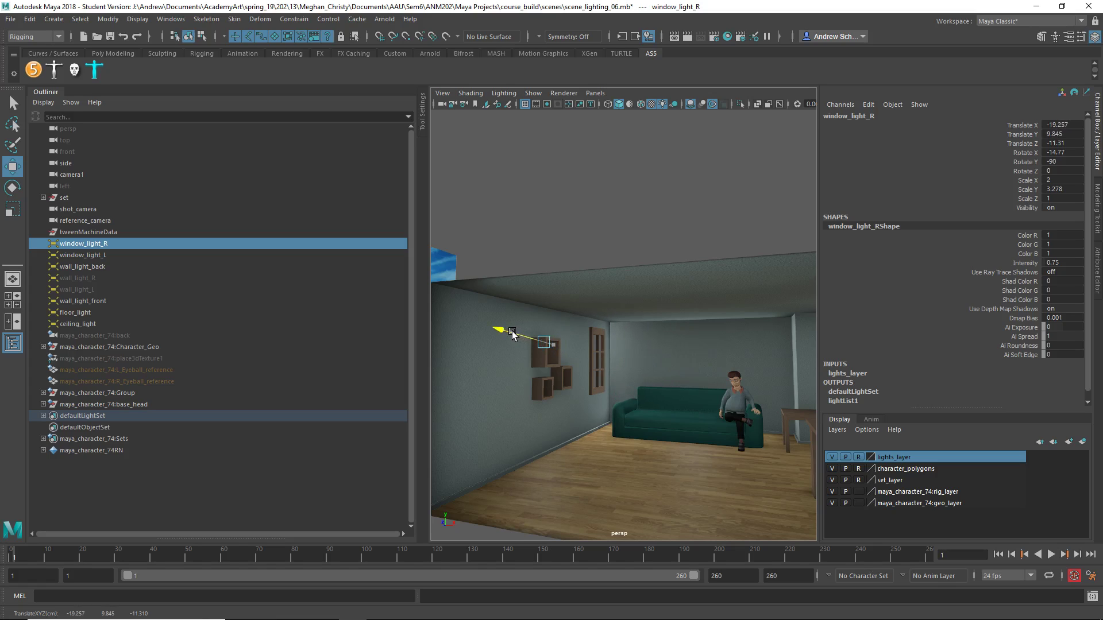